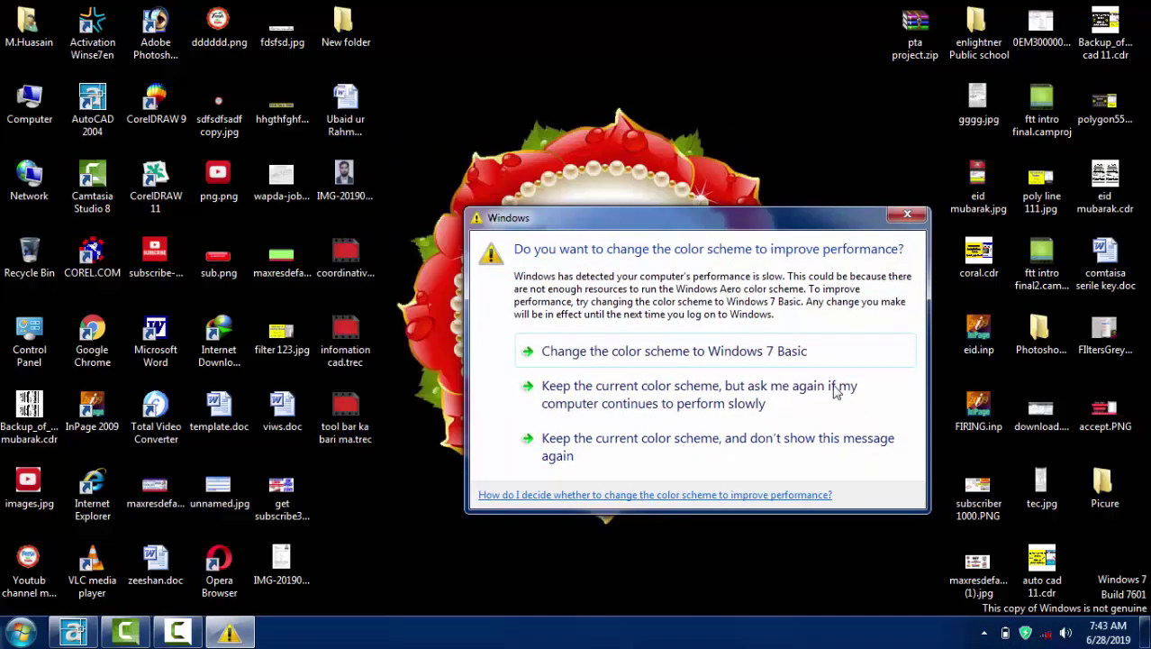
Drag the Windows 7 colour-scheme prompt down toward the taskbar to clear the desktop
mouse_move(361, 147)
left_mouse_down()
mouse_move(1061, 621)
mouse_move(1041, 622)
left_mouse_up()
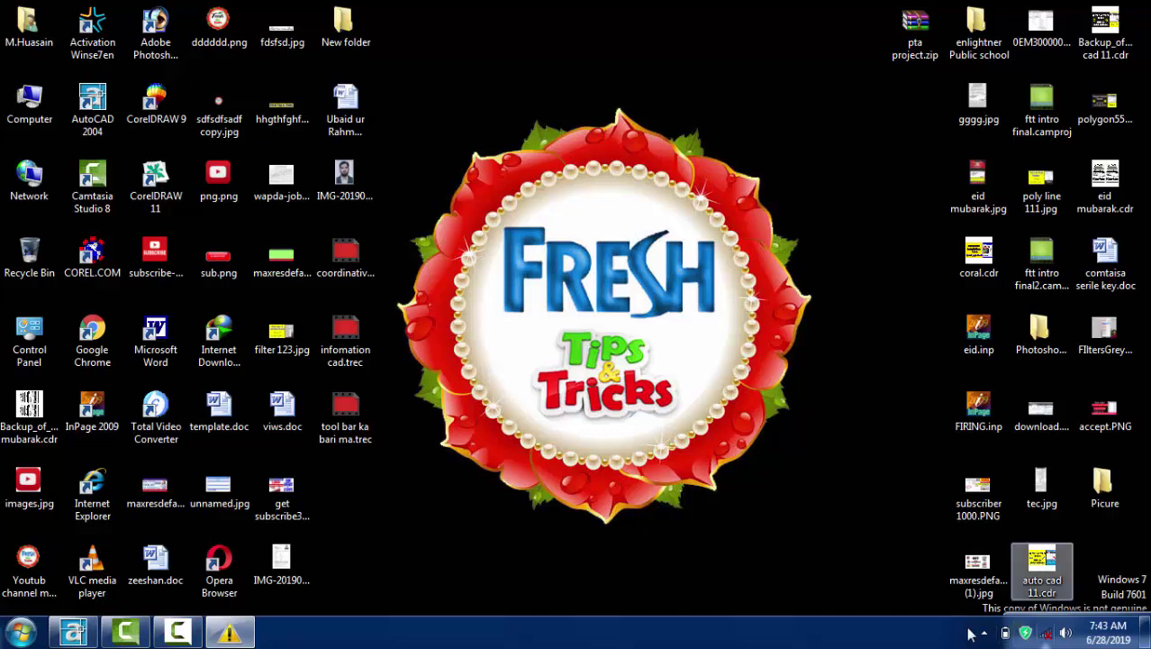
Switch to AutoCAD's Drawing1.dwg and erase its 4 existing objects with Ctrl+A and Delete
left_click(70, 634)
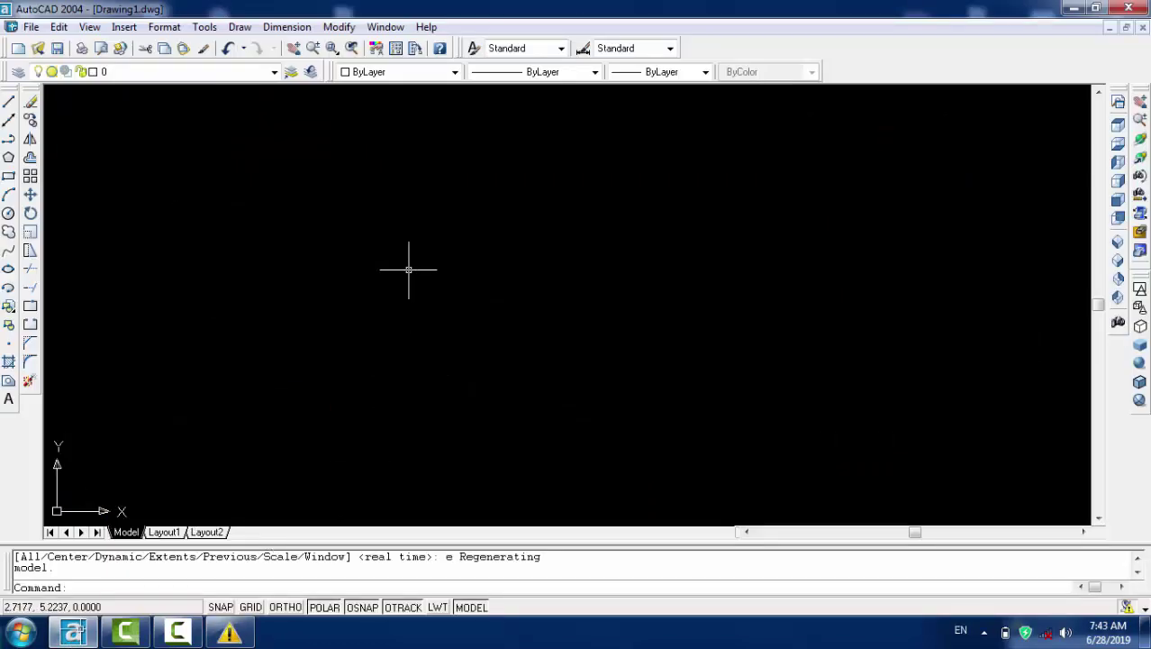
type("l")
key("Return")
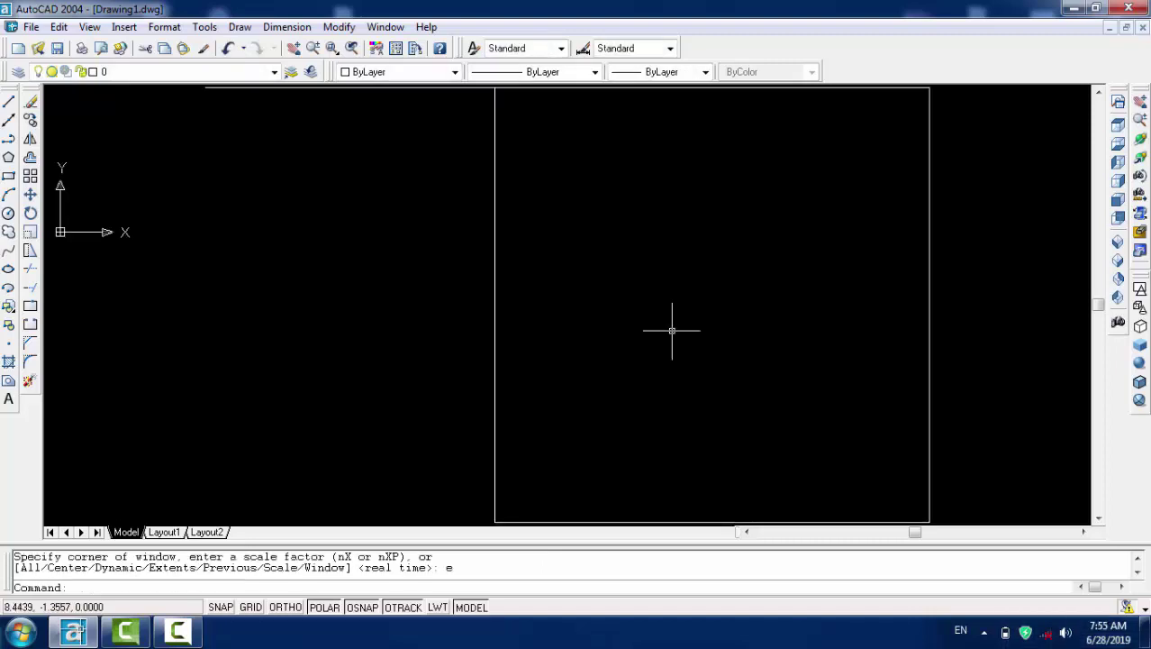
key("ctrl+a")
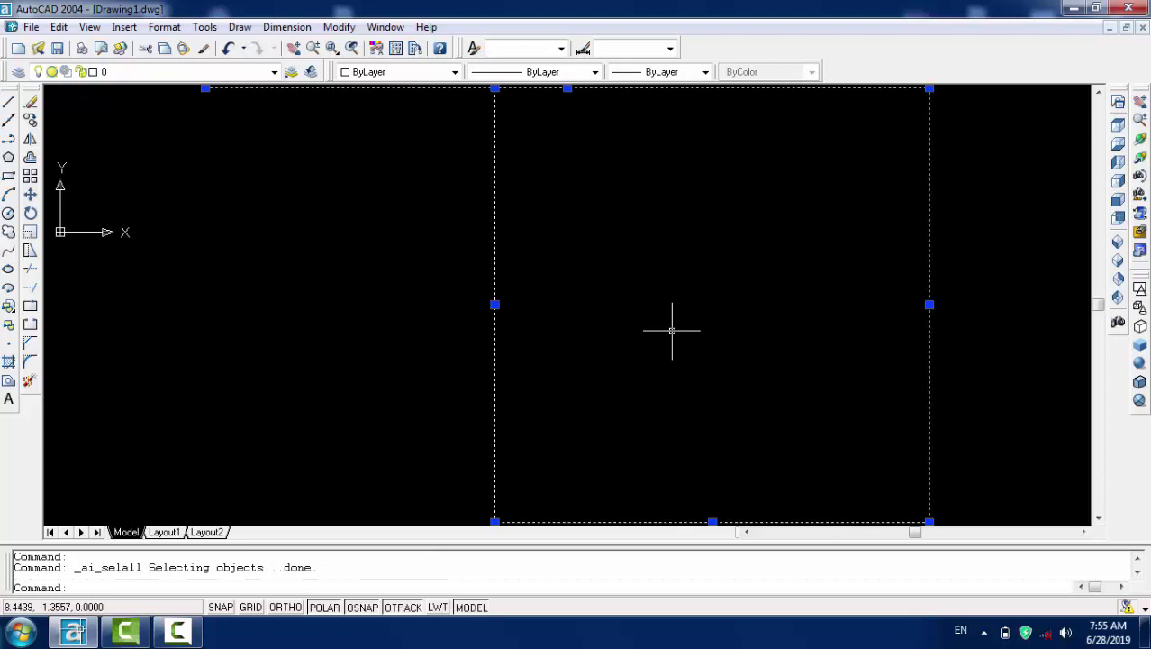
key("Delete")
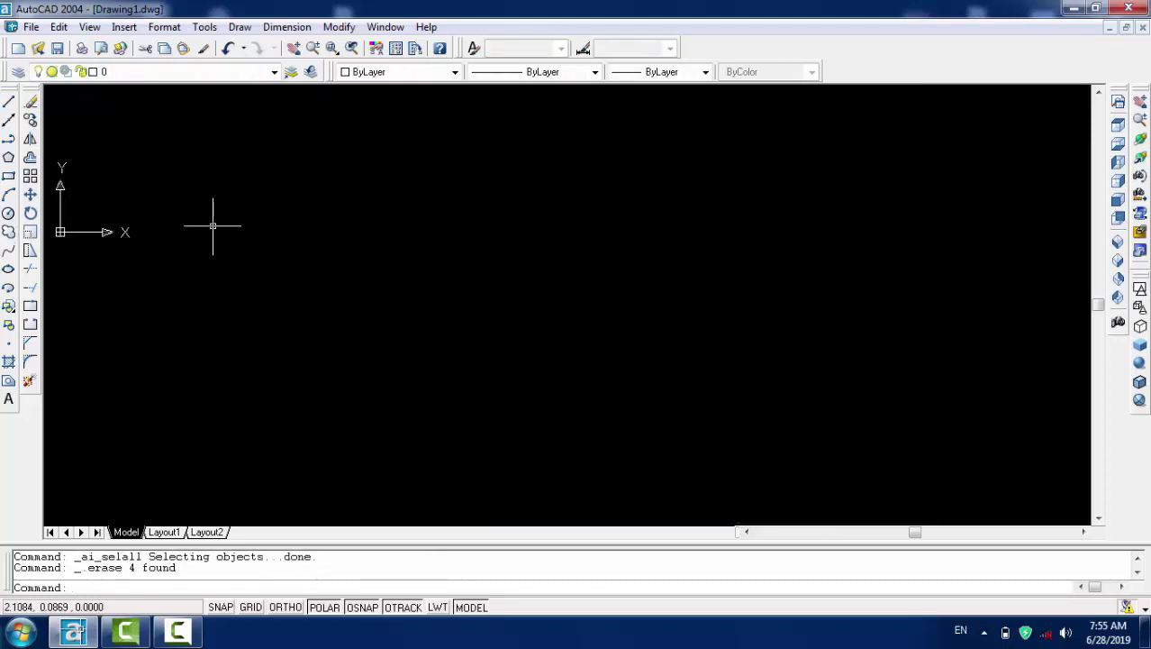
type("l")
key("Return")
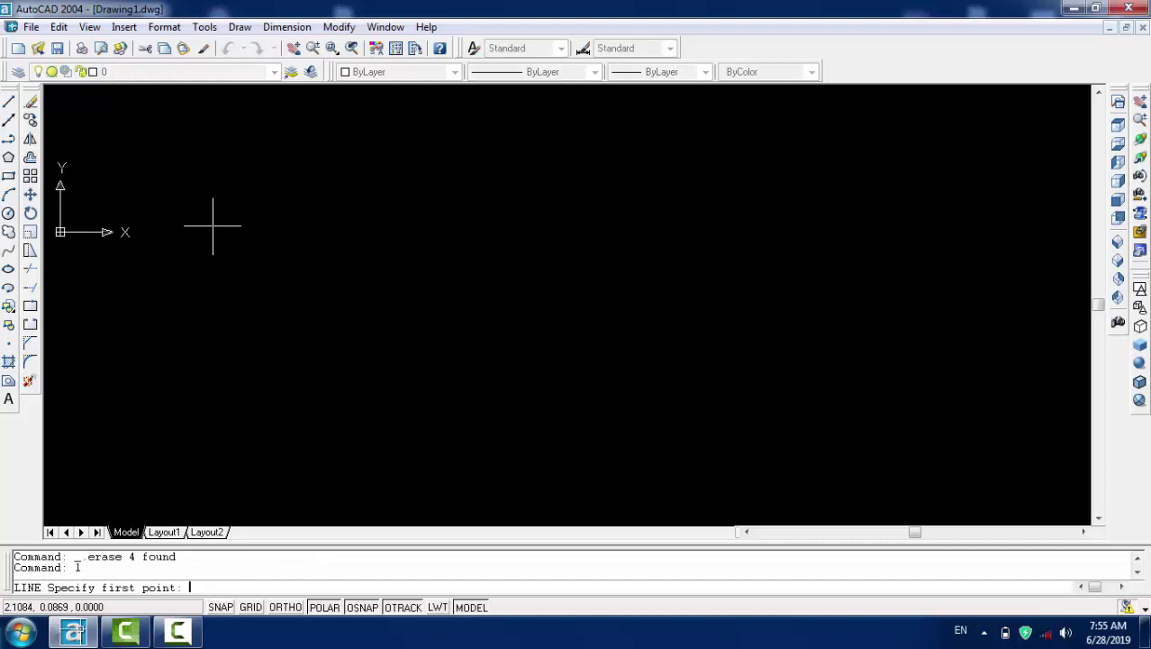
type("2,")
type("2")
key("Return")
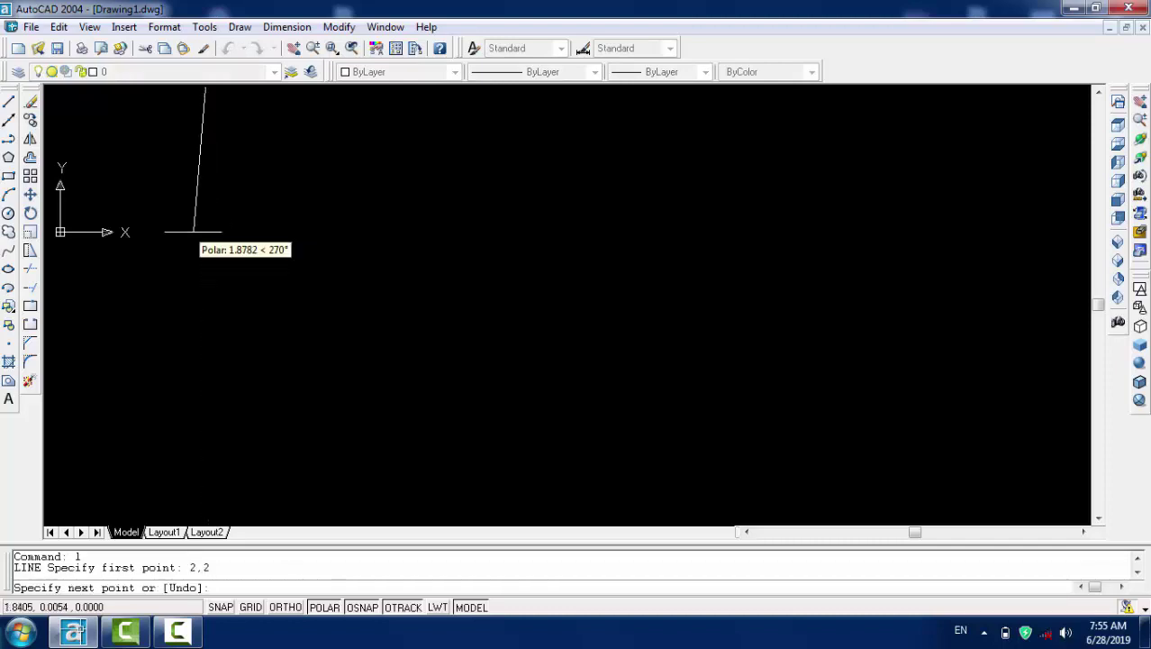
scroll(254, 262, "down", 4)
scroll(298, 270, "down", 3)
scroll(396, 223, "down", 2)
scroll(395, 223, "up", 3)
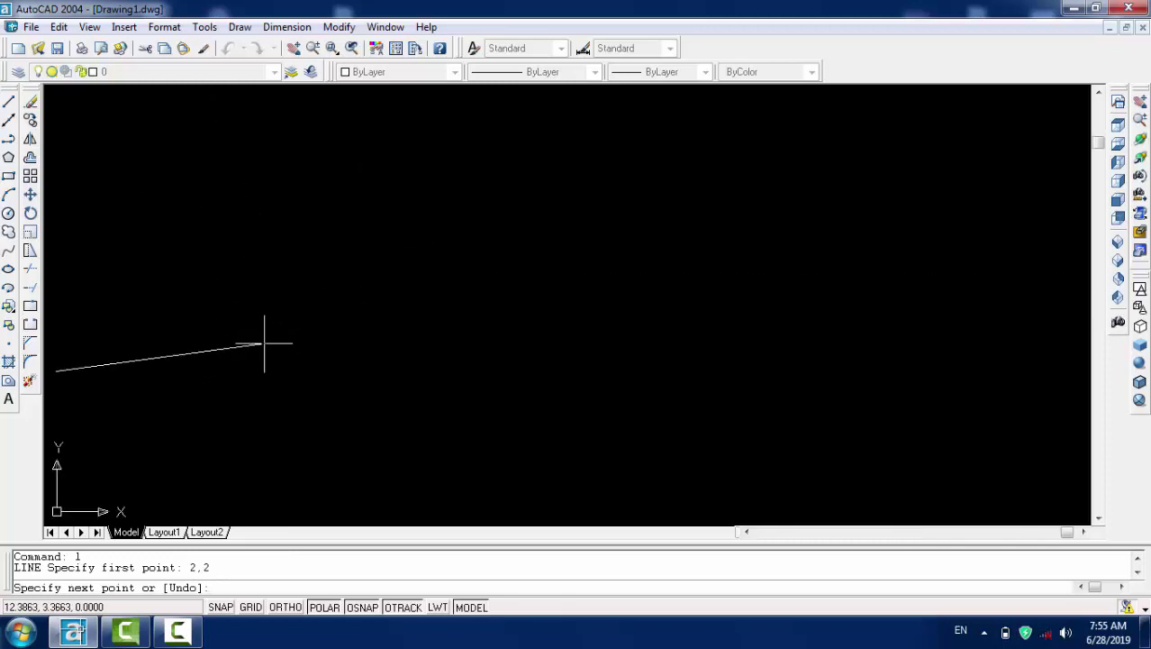
type("@")
type("10")
type("<0")
key("Return")
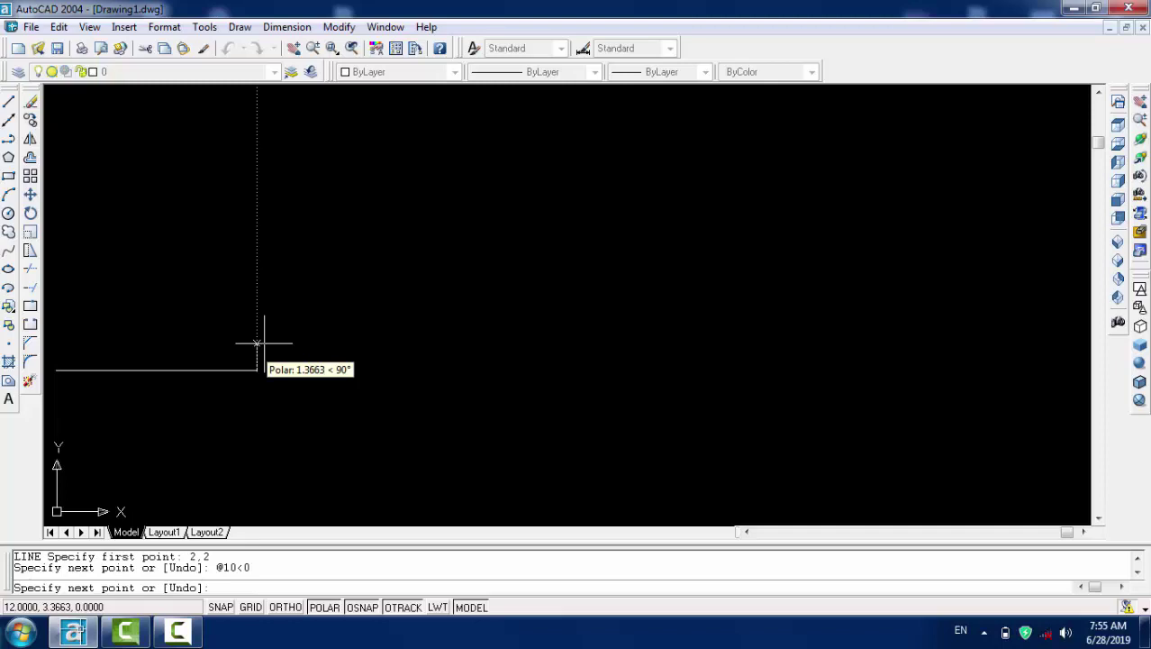
type("@")
type("1")
type("0")
key("BackSpace")
key("BackSpace")
type("6<")
type("90")
key("Return")
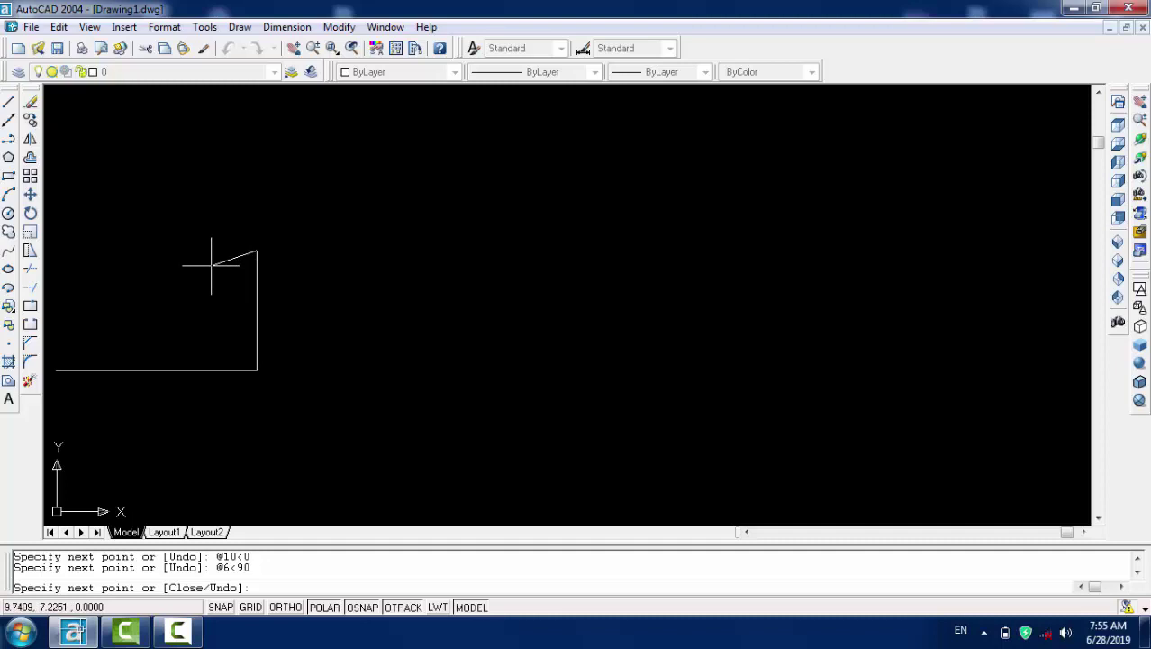
type("@")
type("10<")
type("1")
type("80")
key("Return")
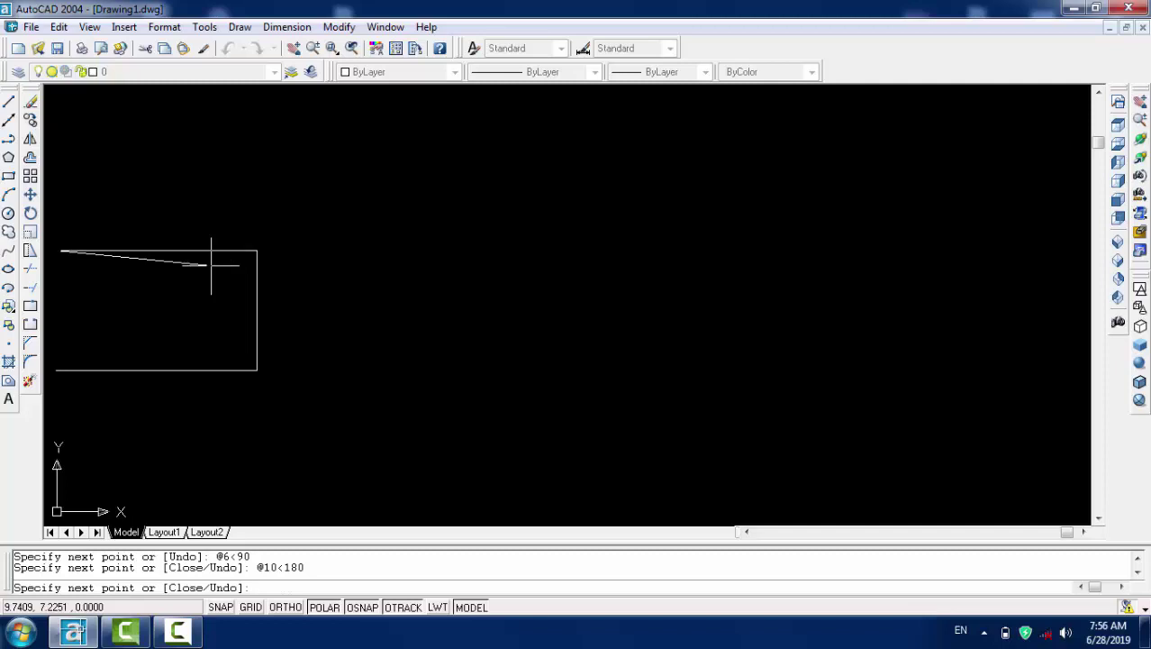
type("@")
type("6")
type("<")
type("270")
key("Return")
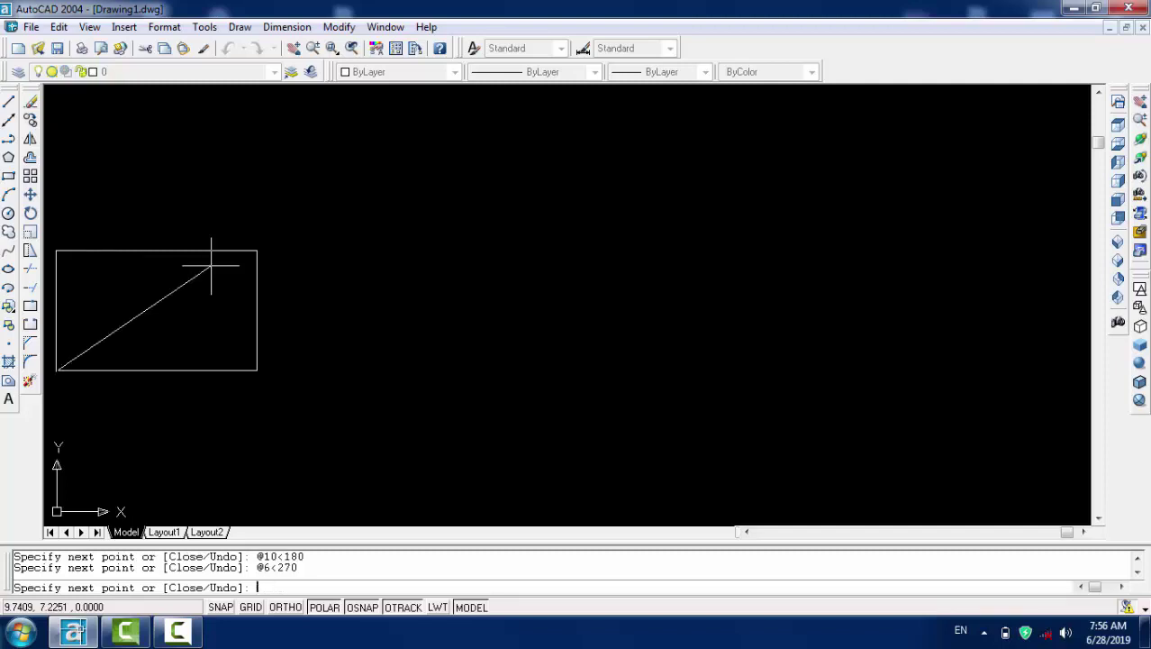
key("Return")
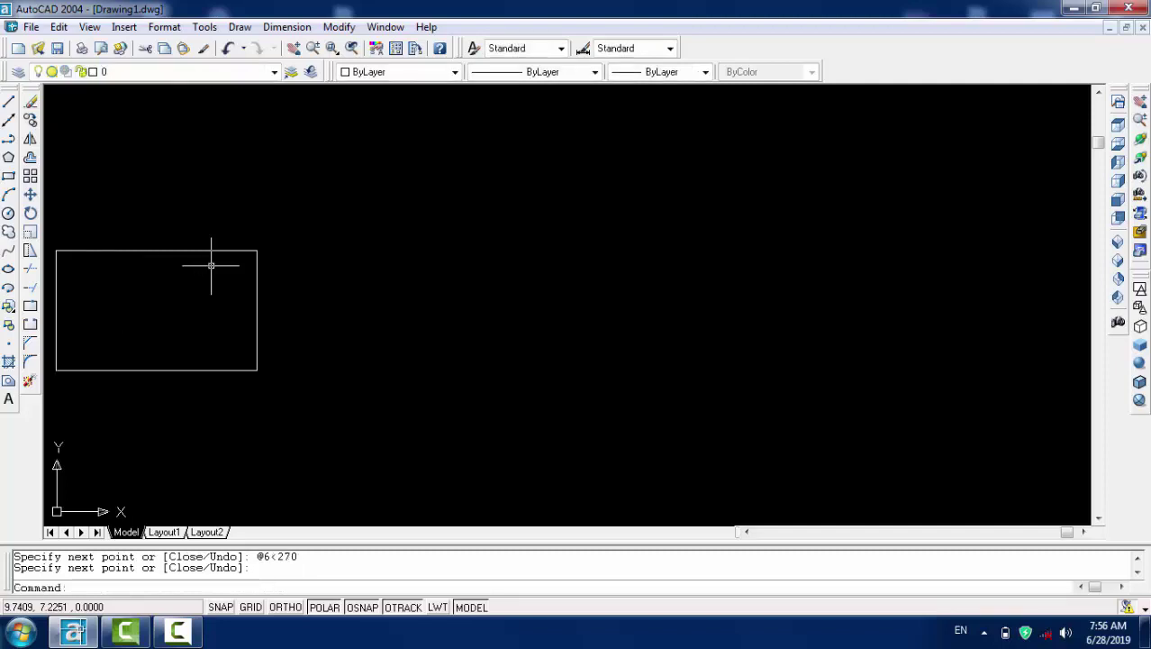
Zoom to extents (Z, then E) so the 10 by 6 rectangle fills the view
type("z")
key("Return")
type("e")
key("Return")
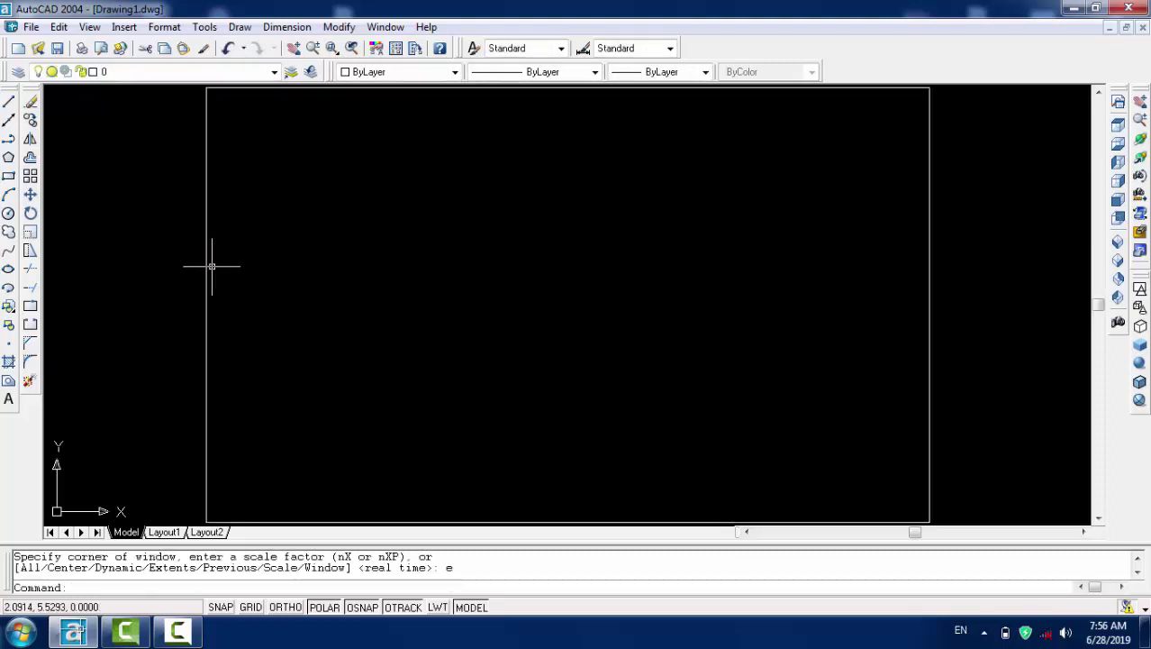
scroll(268, 258, "down", 1)
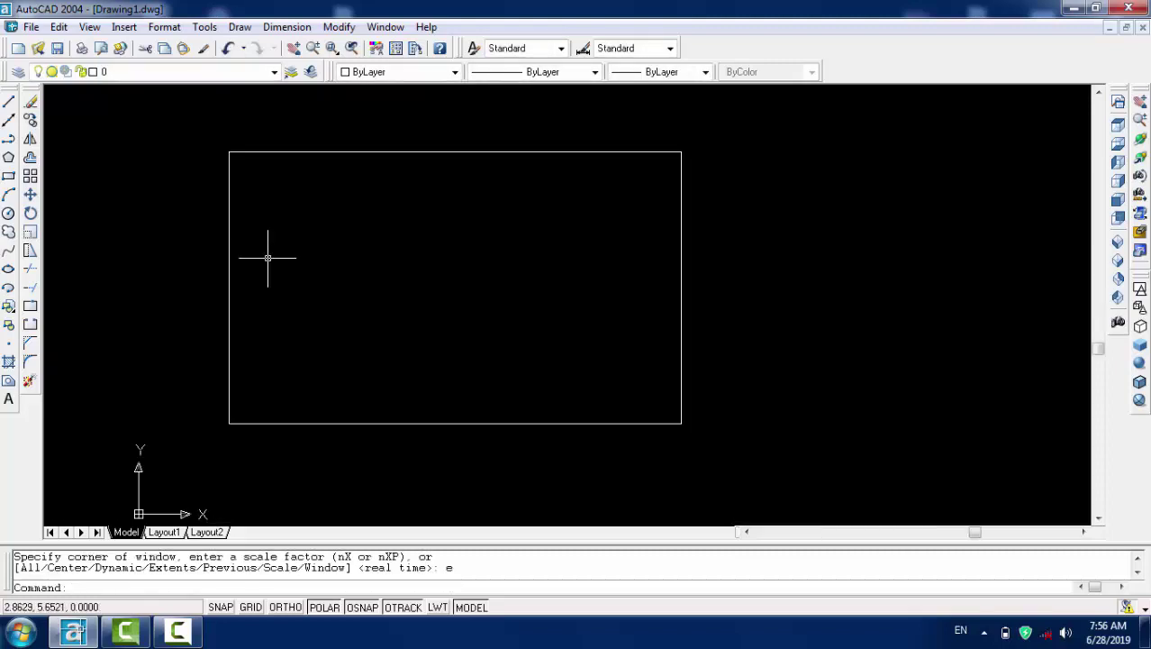